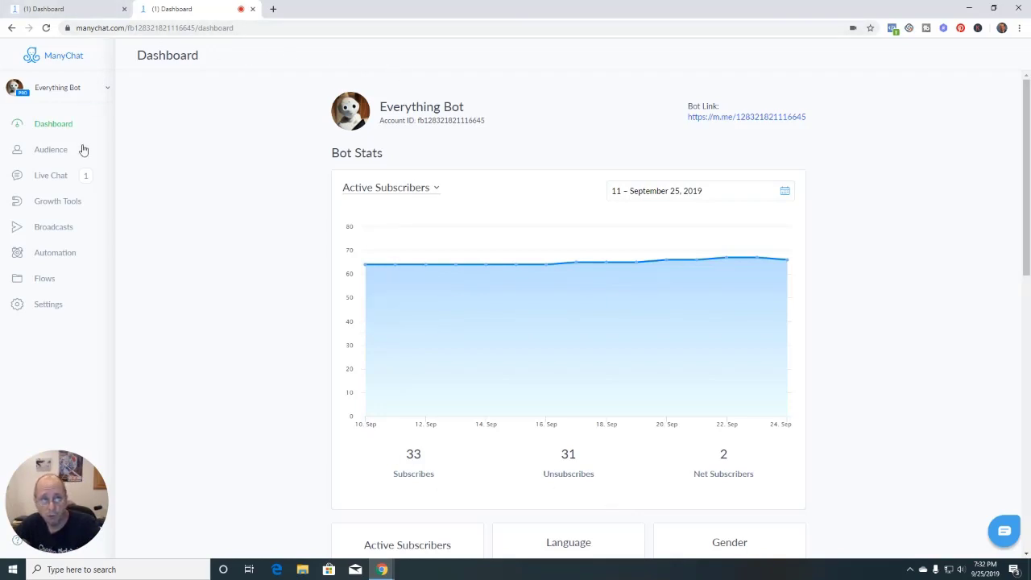
# Step: Open the bot's Settings on the Live Chat tab, where the Snippet list is empty
pyautogui.moveTo(96, 488); pyautogui.dragTo(937, 111)
pyautogui.click(49, 182)
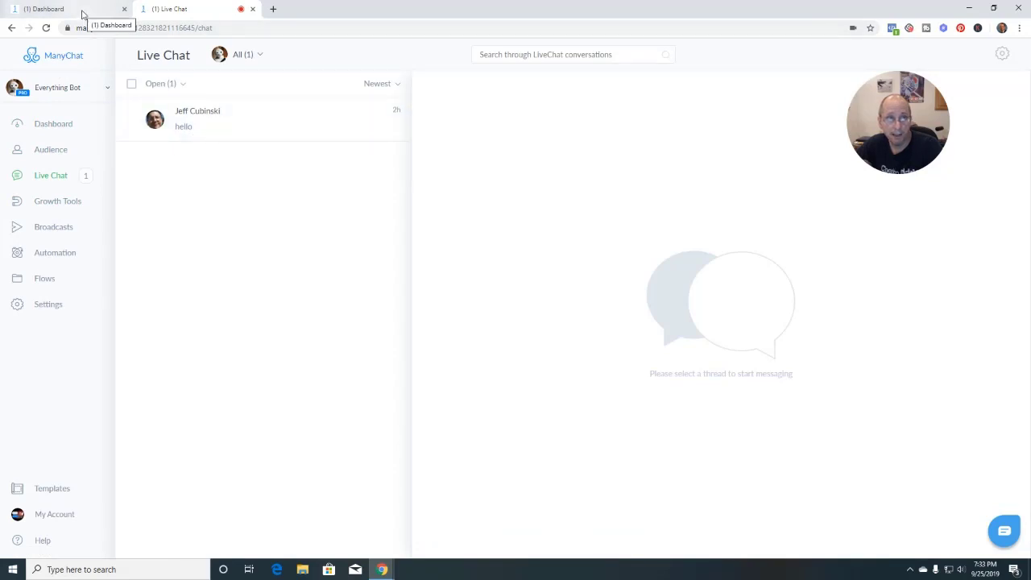
pyautogui.click(82, 13)
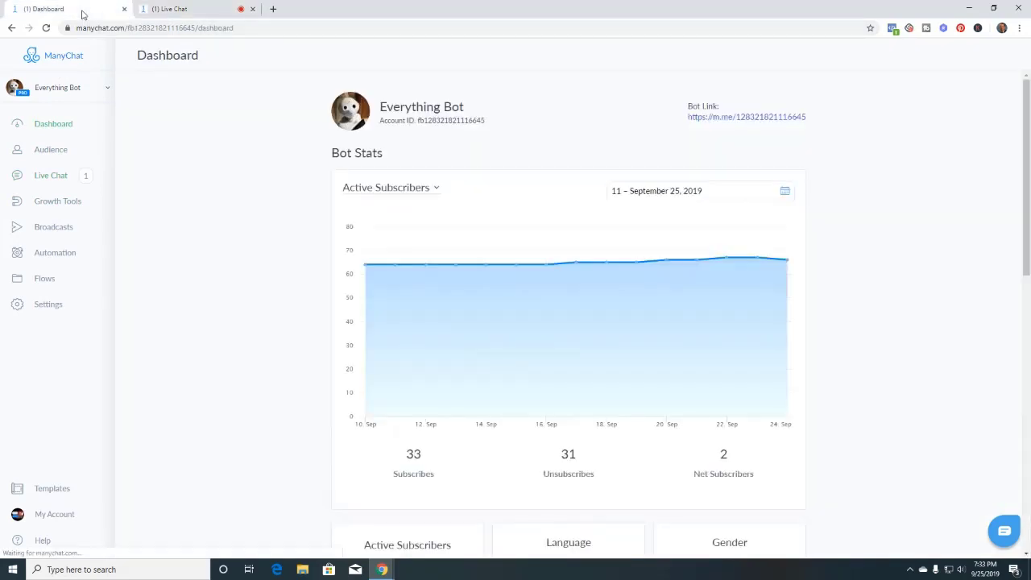
pyautogui.click(48, 305)
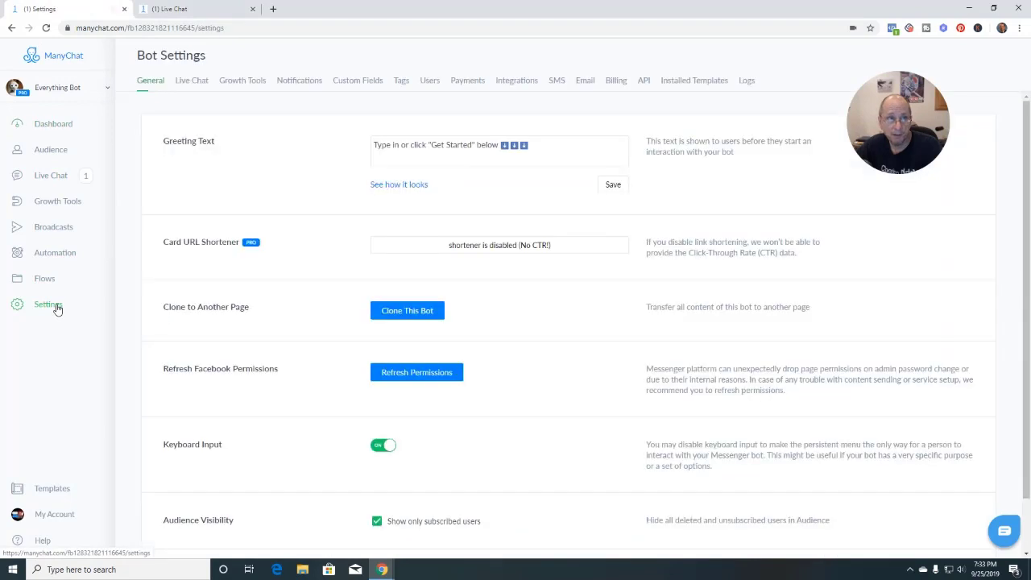
pyautogui.click(190, 83)
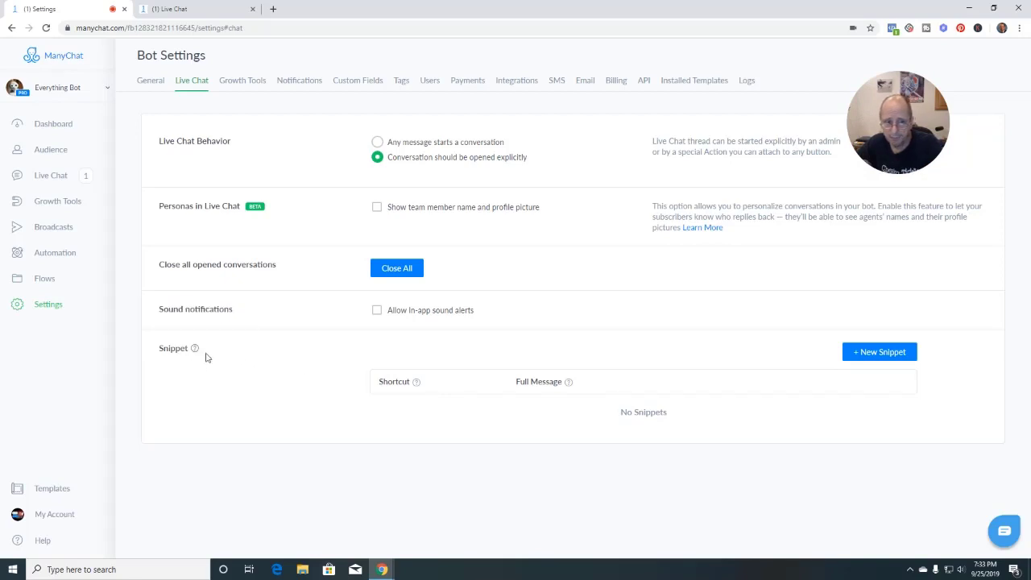
pyautogui.moveTo(195, 351)
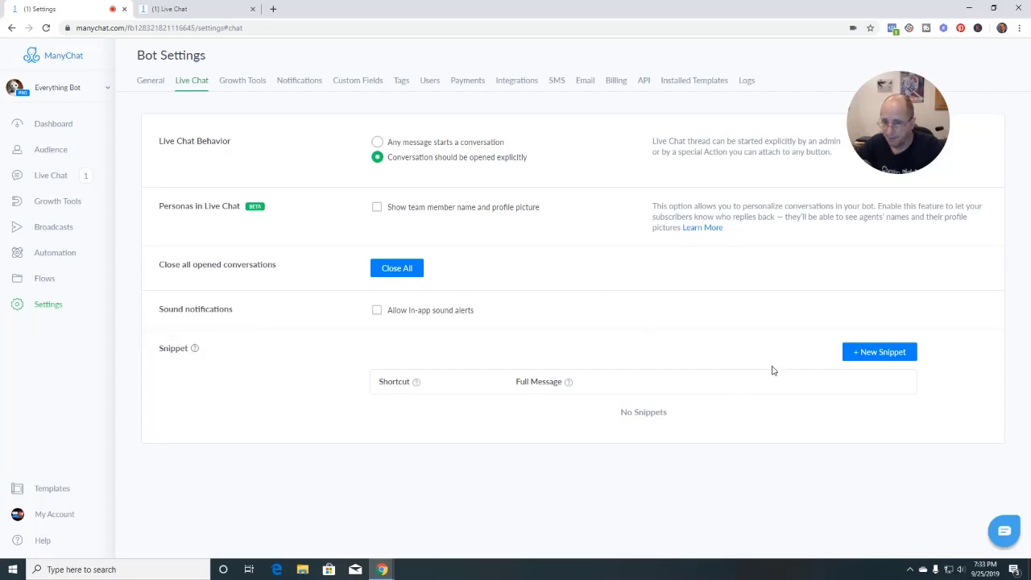
# Step: Start a new snippet with the shortcut 'hello'
pyautogui.click(878, 354)
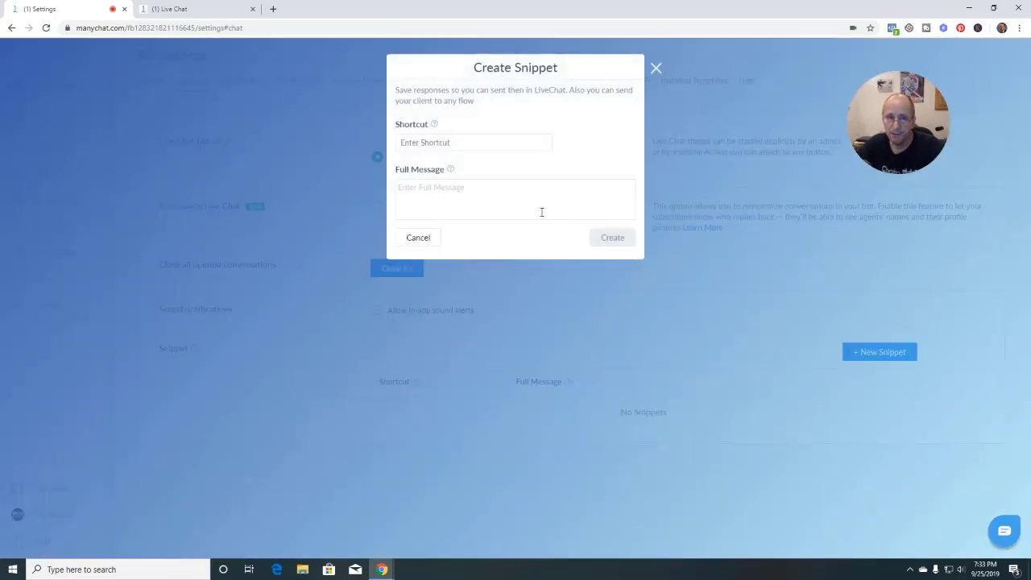
pyautogui.click(445, 142)
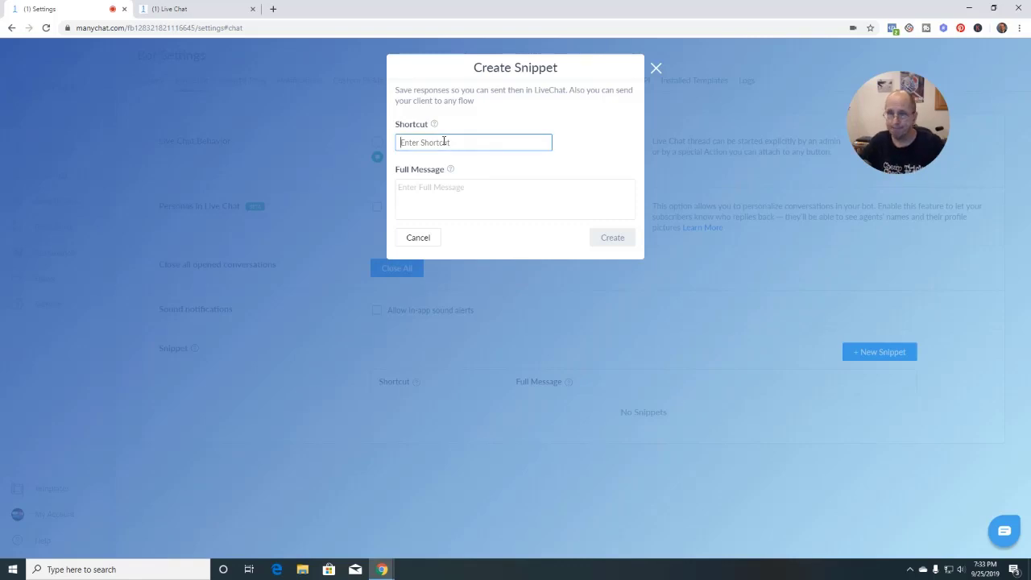
pyautogui.write('hello')
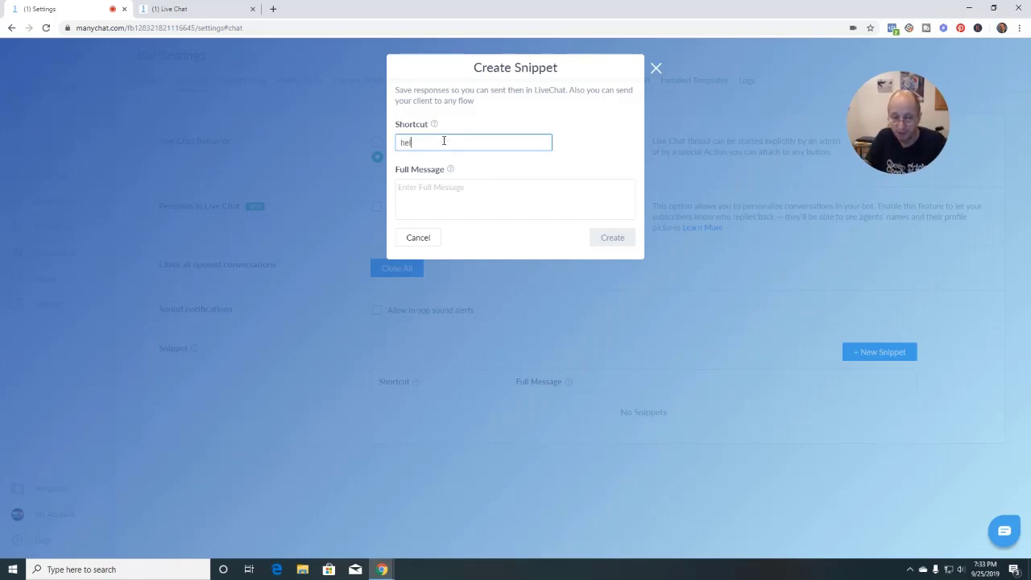
# Step: Write the snippet message 'Hello {First Name} welcome to my page.' using the First Name field
pyautogui.click(412, 187)
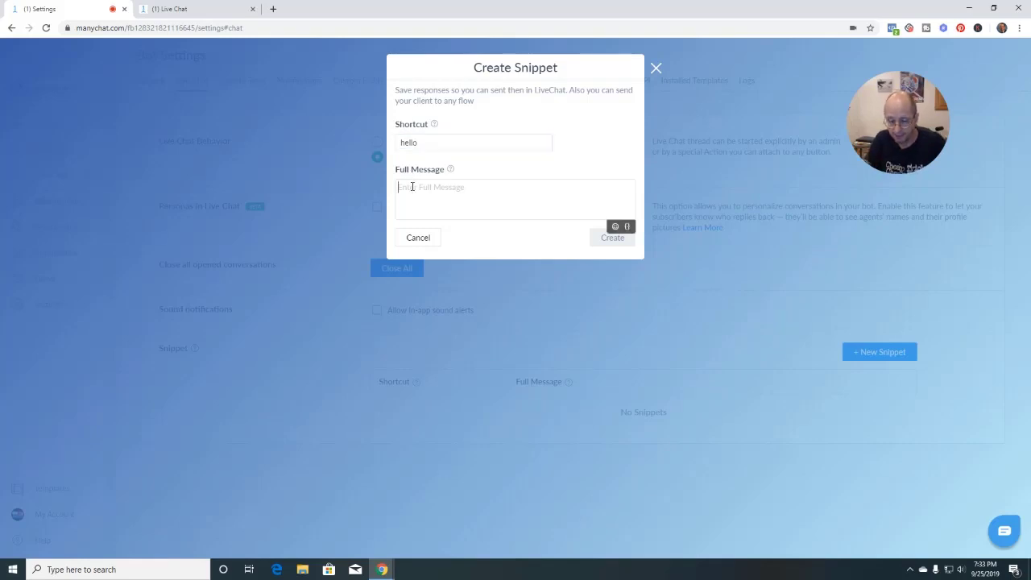
pyautogui.write('Hello')
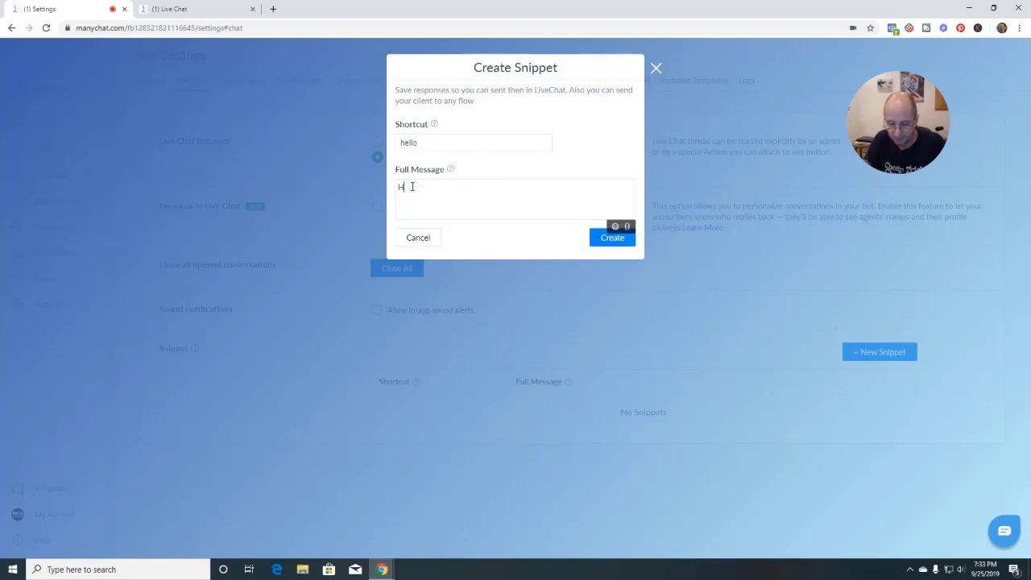
pyautogui.press('BackSpace')
pyautogui.press('BackSpace')
pyautogui.press('BackSpace')
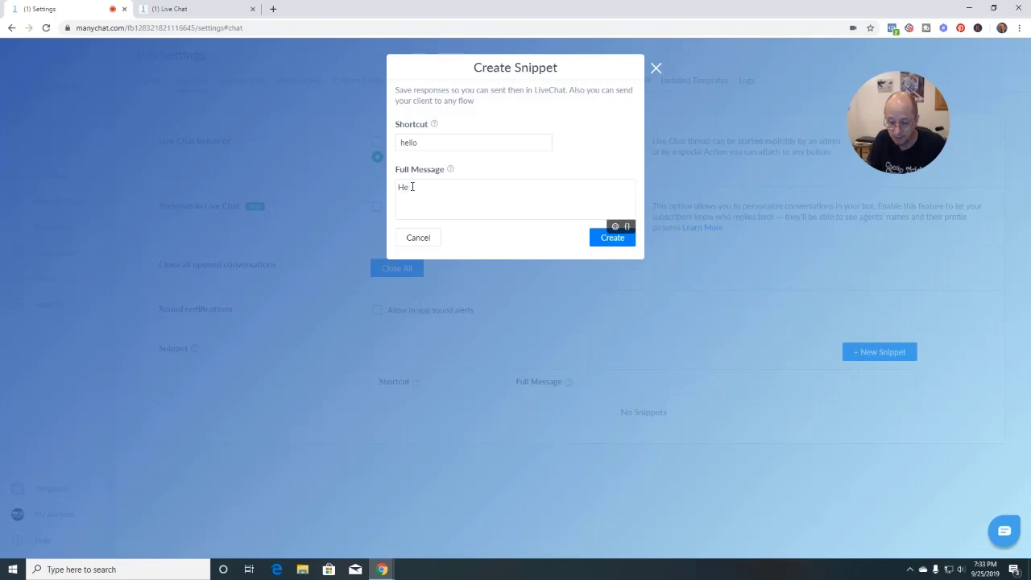
pyautogui.write('llo {{')
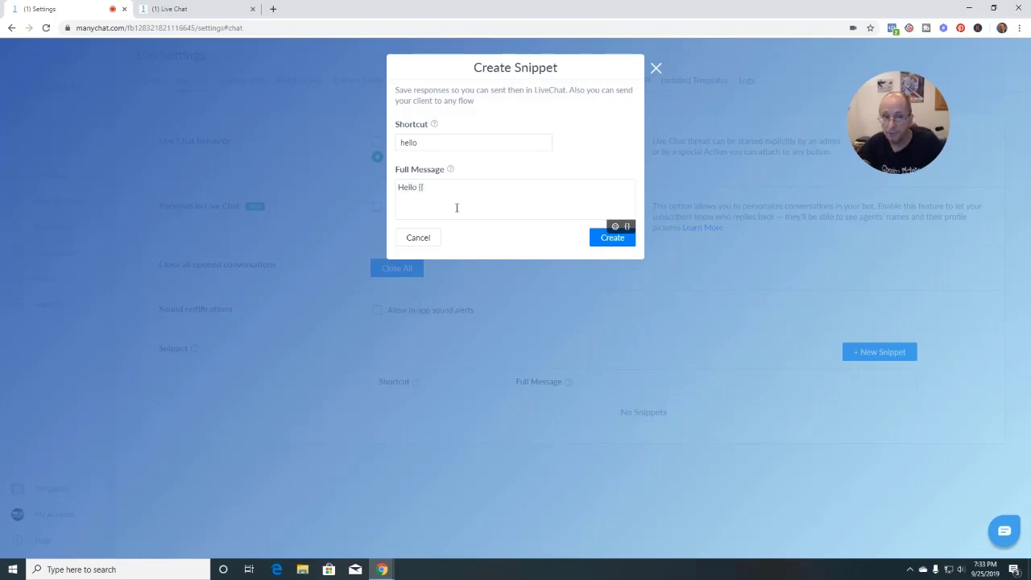
pyautogui.press('BackSpace')
pyautogui.press('BackSpace')
pyautogui.press('BackSpace')
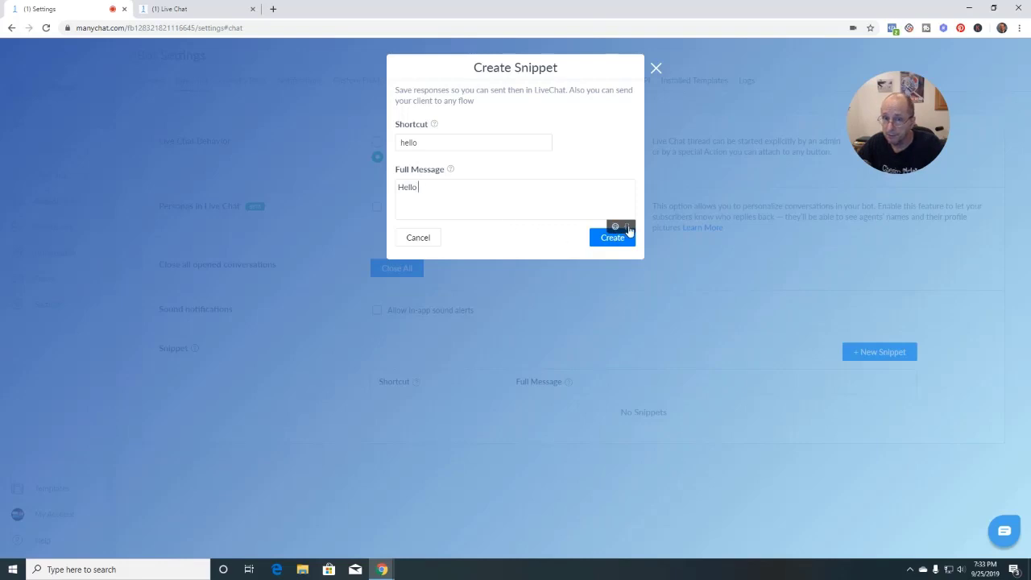
pyautogui.click(626, 227)
pyautogui.click(617, 293)
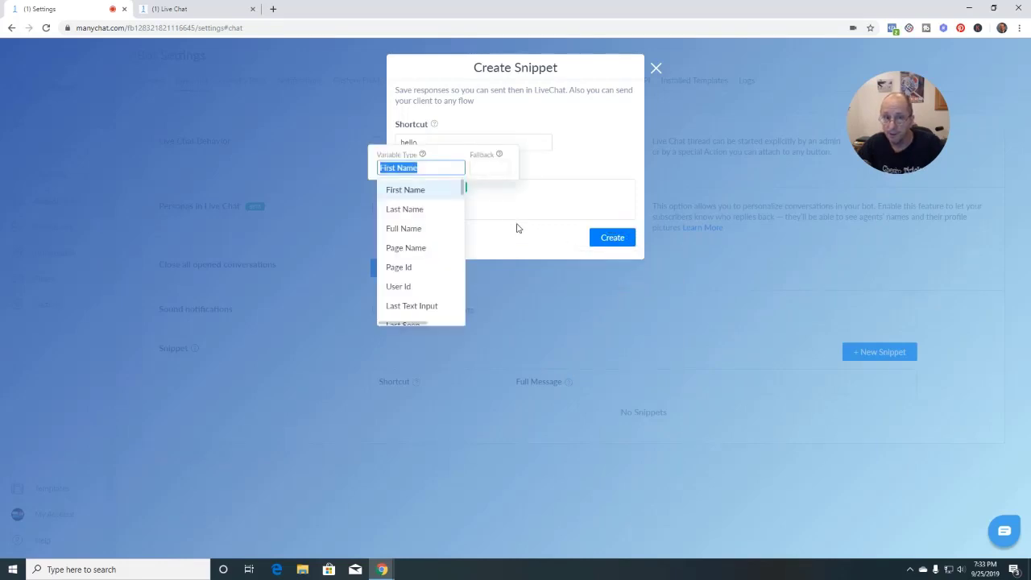
pyautogui.click(487, 188)
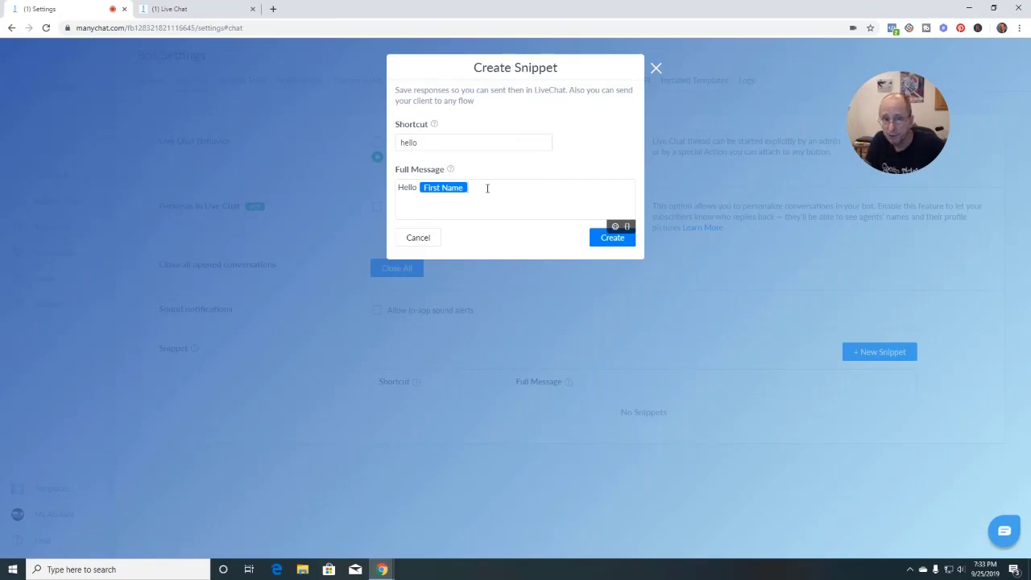
pyautogui.write('we')
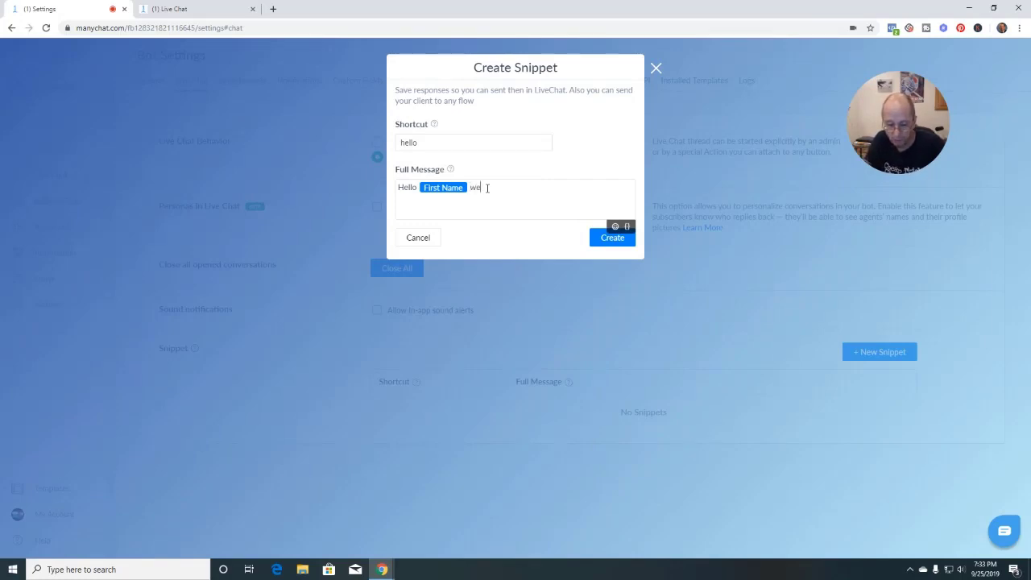
pyautogui.write('lcome to ')
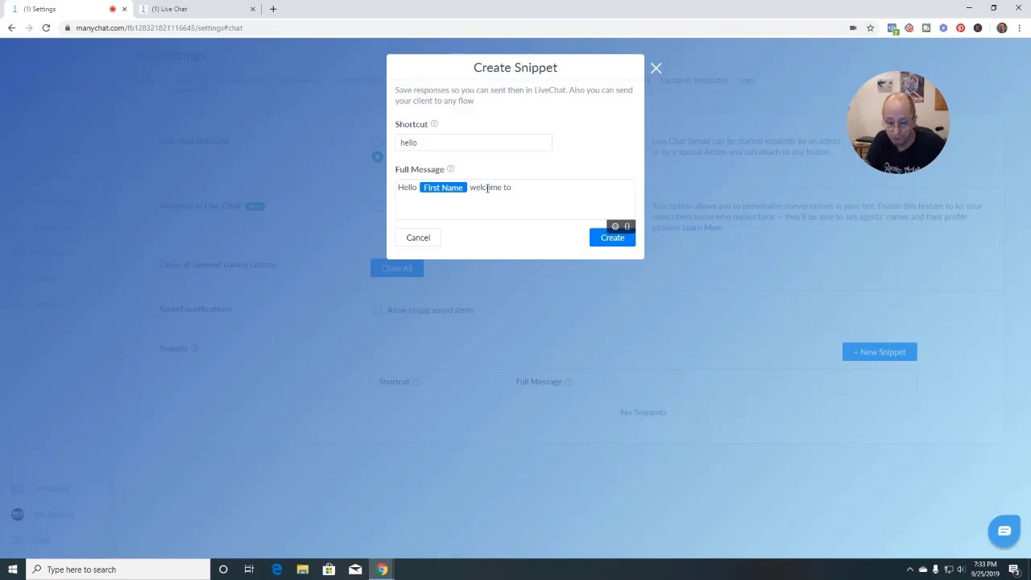
pyautogui.write('my p')
pyautogui.write('age.')
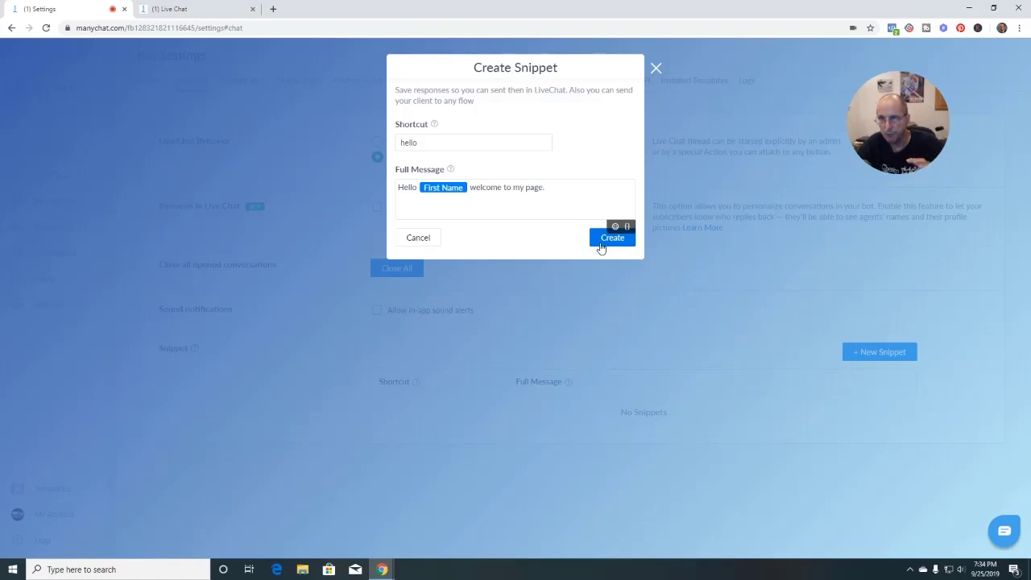
# Step: Save the hello snippet and open the subscriber's Live Chat conversation
pyautogui.click(608, 238)
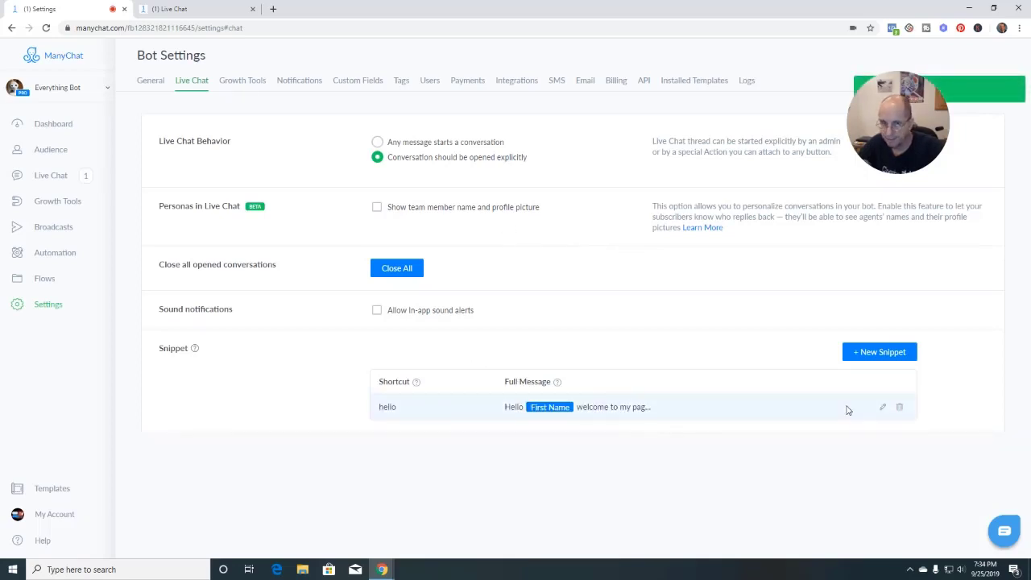
pyautogui.click(216, 10)
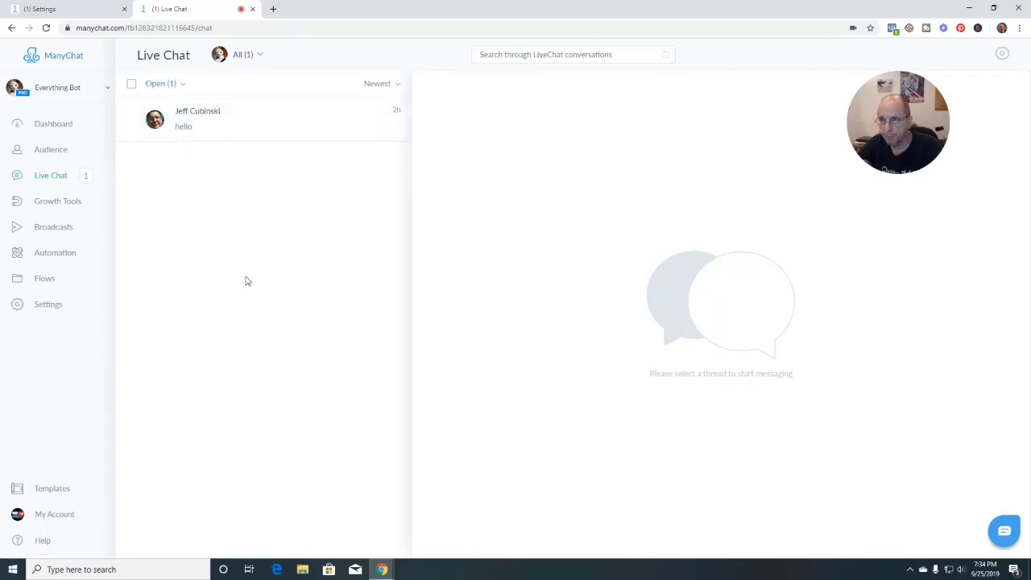
pyautogui.click(228, 127)
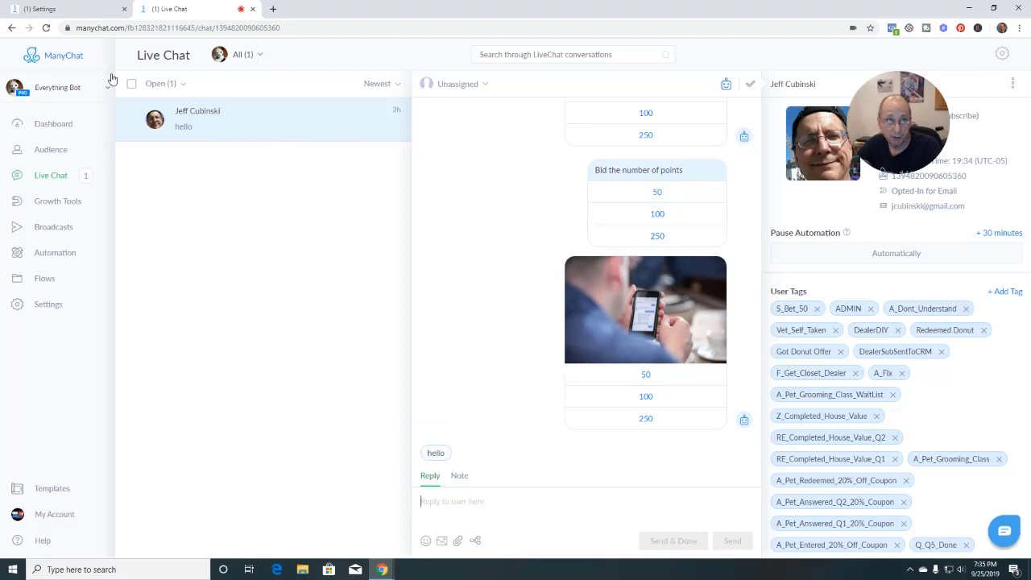
pyautogui.click(48, 9)
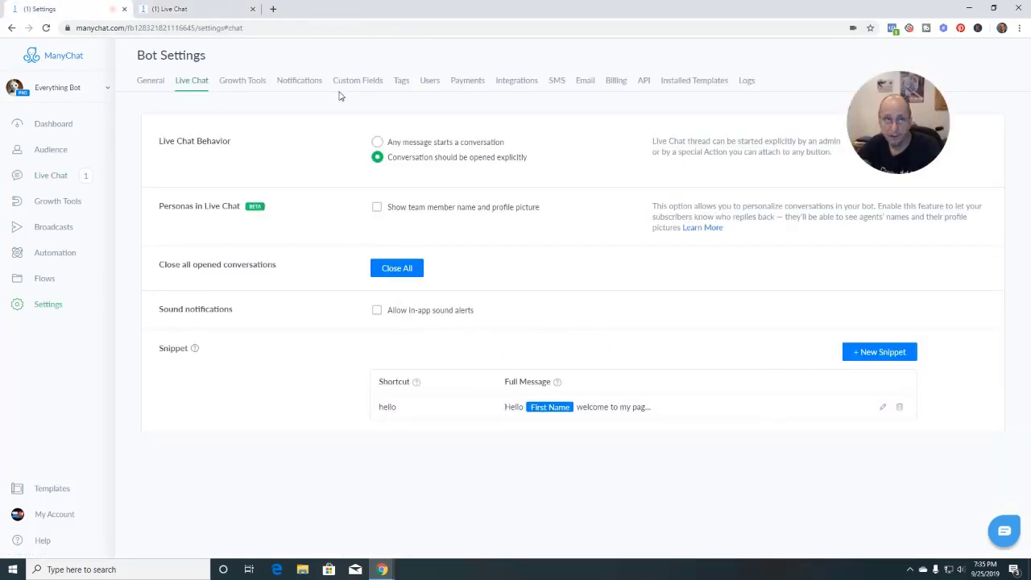
pyautogui.click(201, 14)
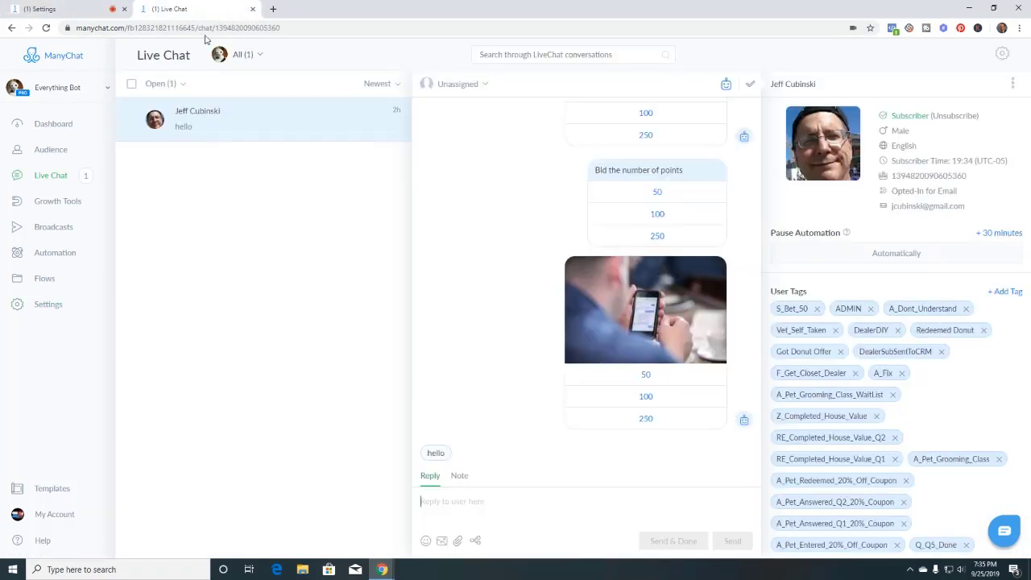
# Step: Send the hello snippet's welcome message, then reinsert it and clear the reply box
pyautogui.click(450, 457)
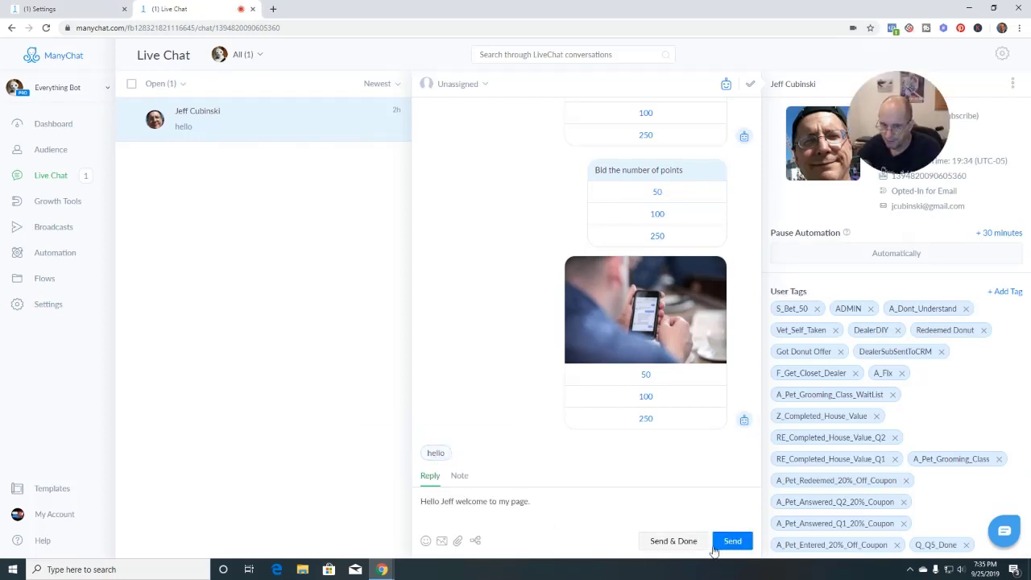
pyautogui.click(731, 541)
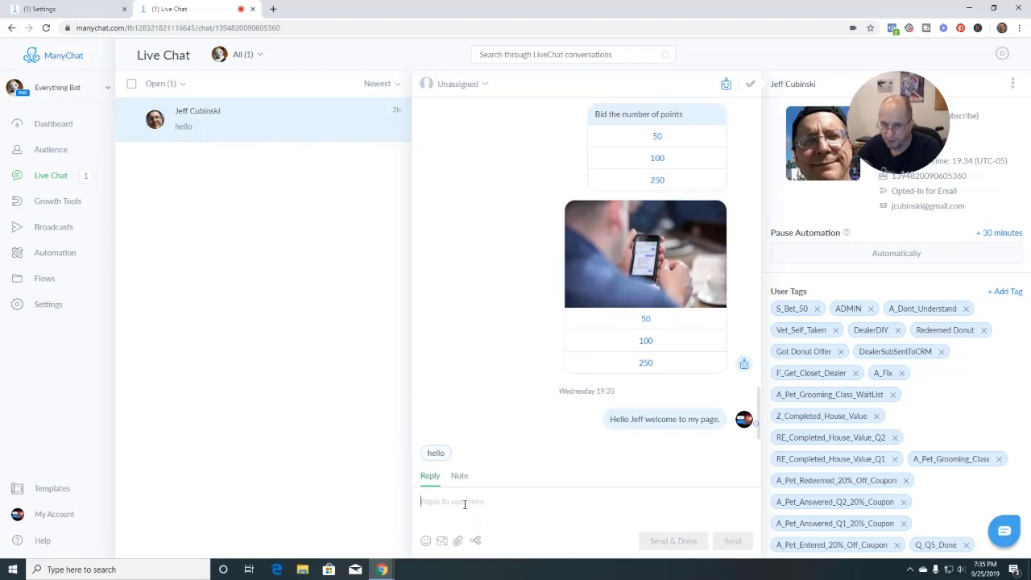
pyautogui.click(436, 453)
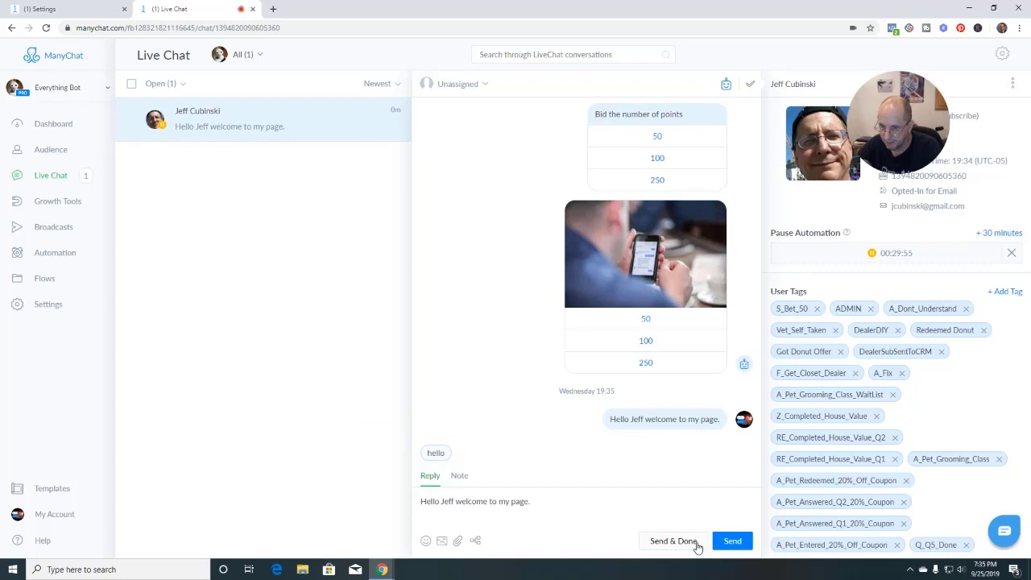
pyautogui.moveTo(531, 501); pyautogui.dragTo(385, 505)
pyautogui.press('BackSpace')
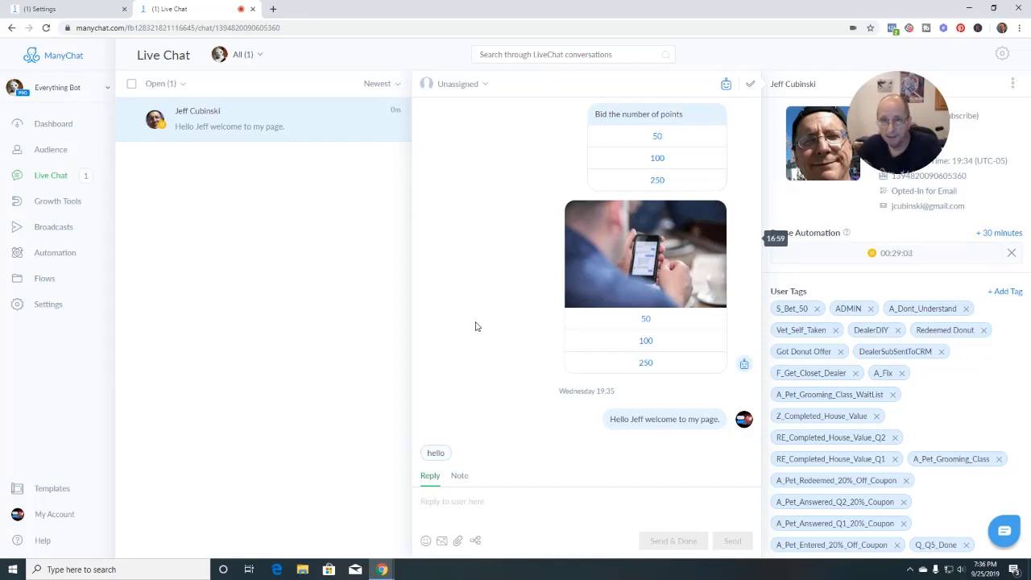
# Step: Open Flows in a new browser tab and browse to Test Flows › Quiz
pyautogui.rightClick(44, 279)
pyautogui.click(65, 289)
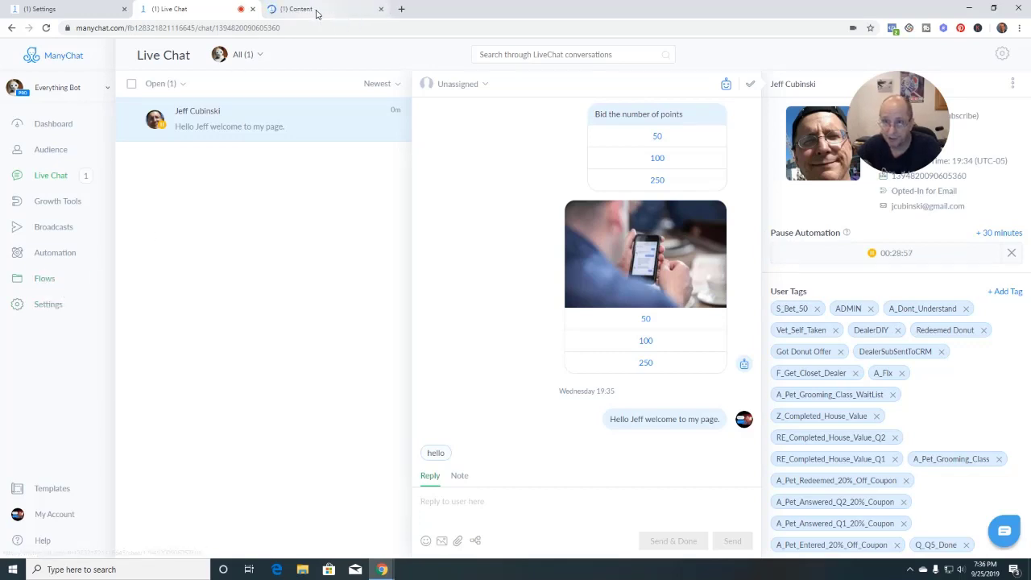
pyautogui.click(317, 12)
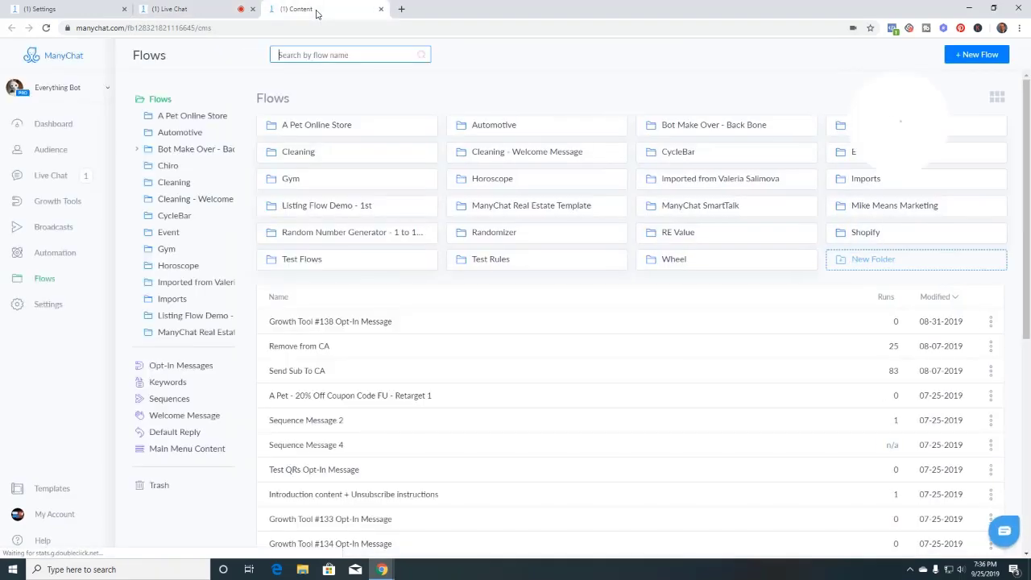
pyautogui.click(355, 268)
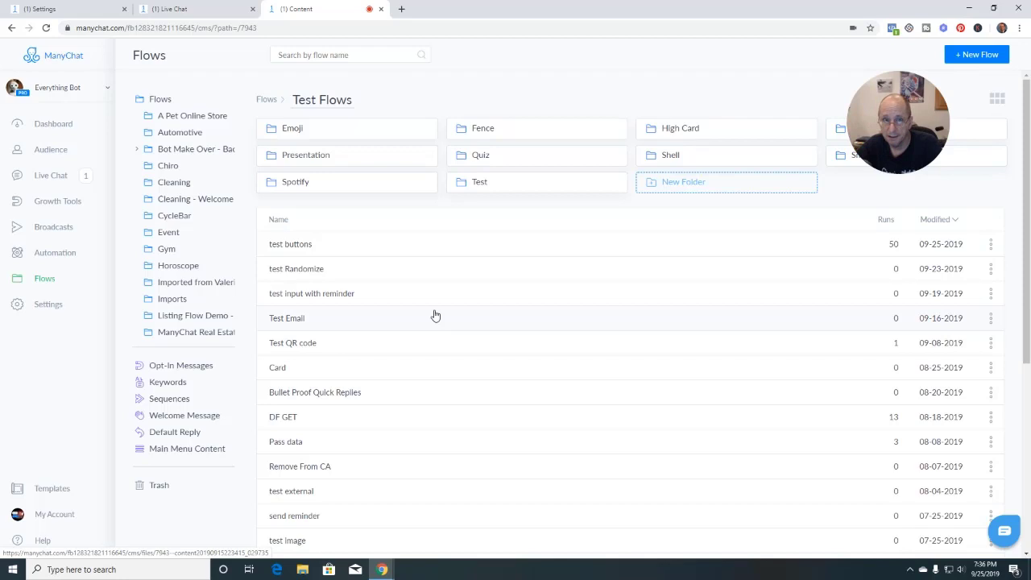
pyautogui.click(495, 157)
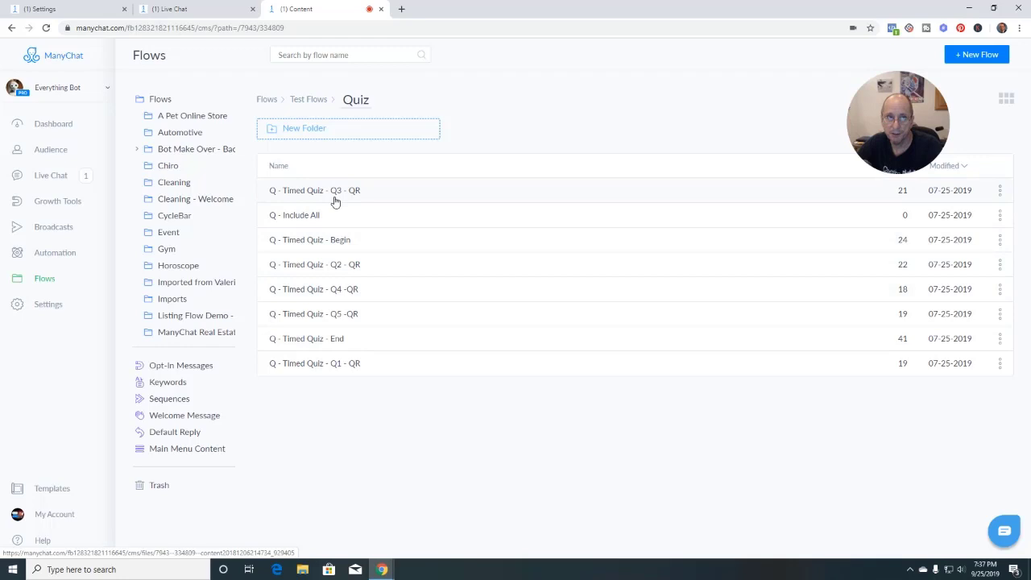
# Step: From Live Chat, send the subscriber the Test Flows › Quiz flow 'Q - Timed Quiz - Q3 - QR'
pyautogui.click(170, 9)
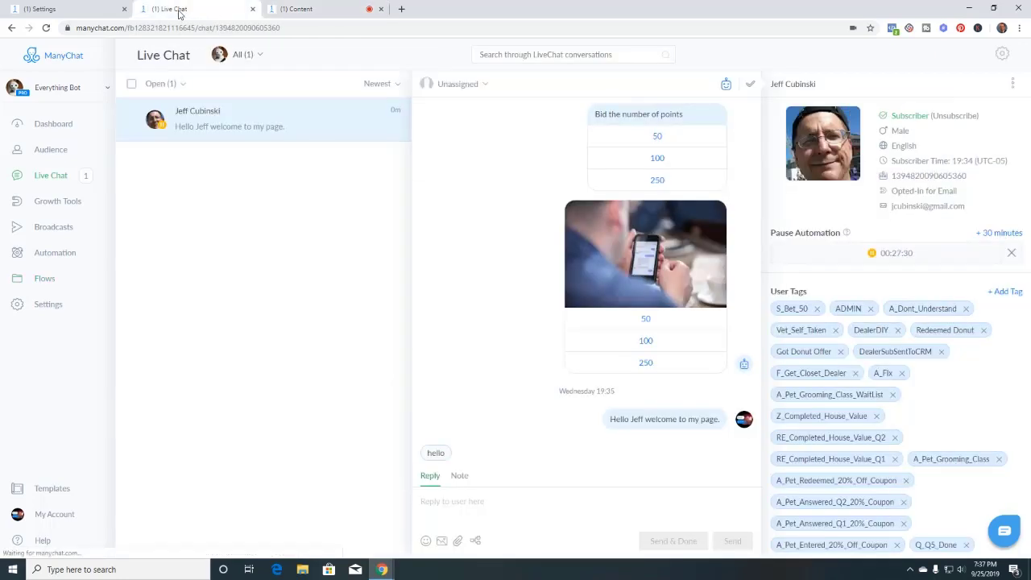
pyautogui.click(475, 540)
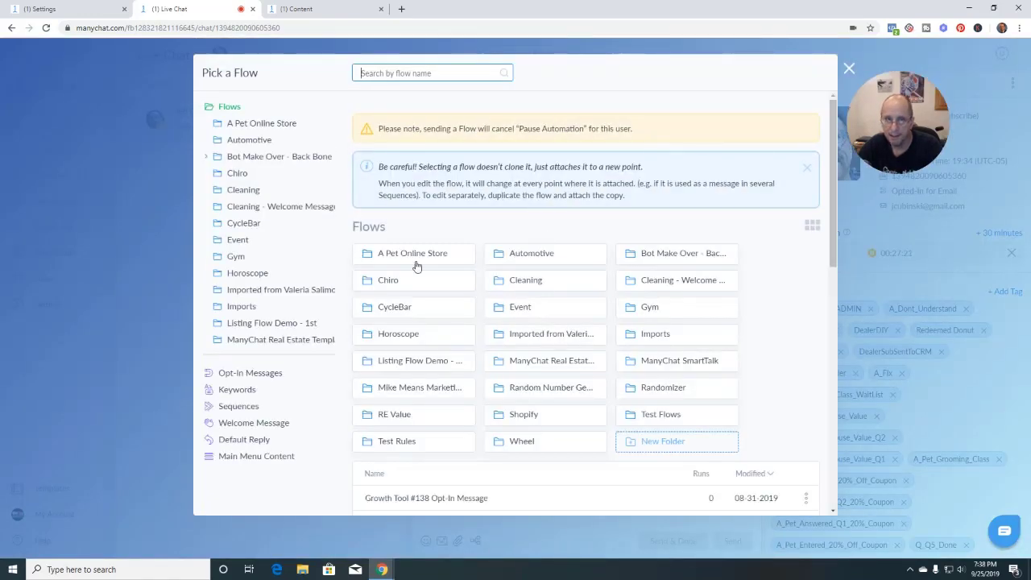
pyautogui.click(660, 417)
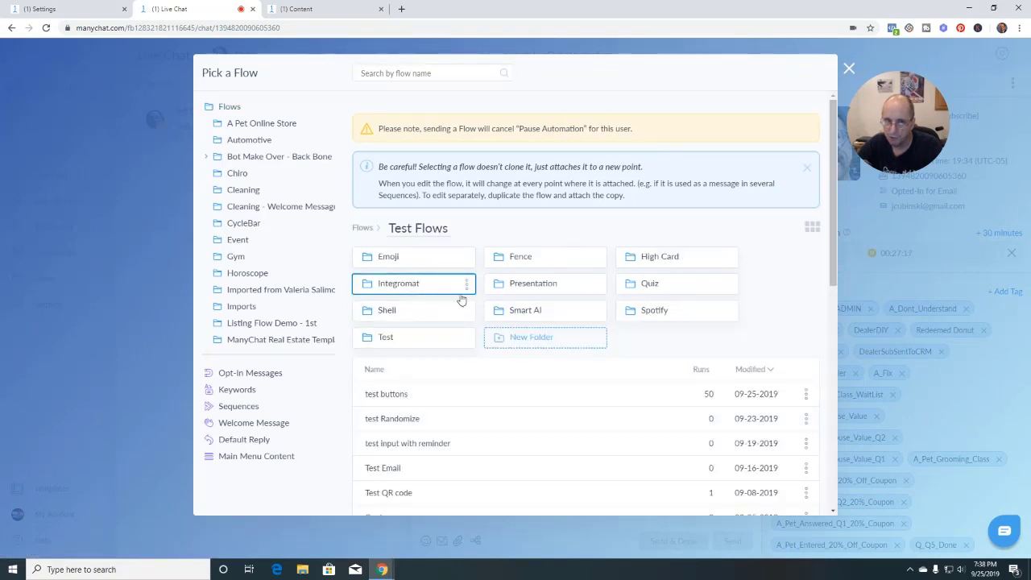
pyautogui.click(645, 288)
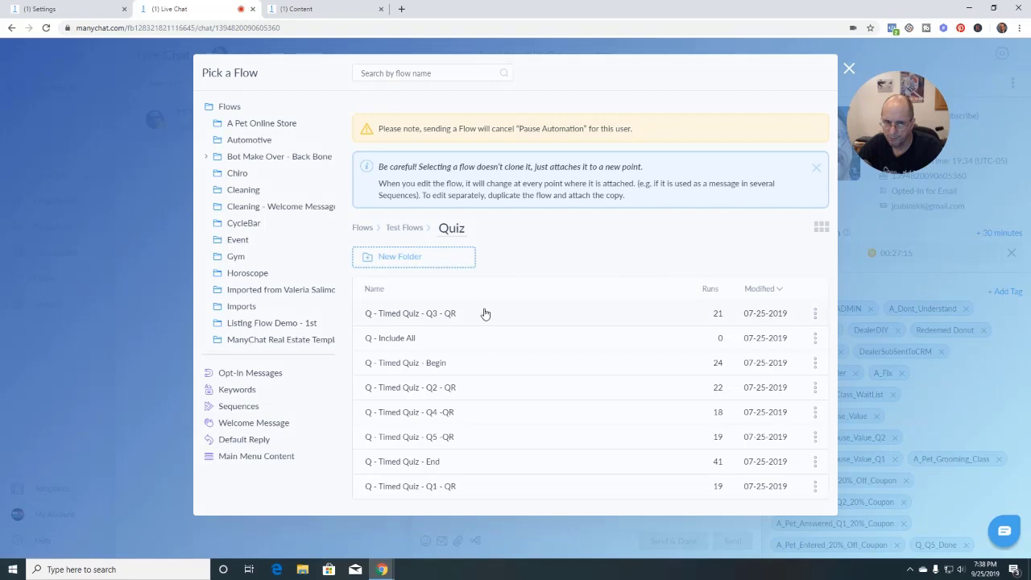
pyautogui.click(412, 317)
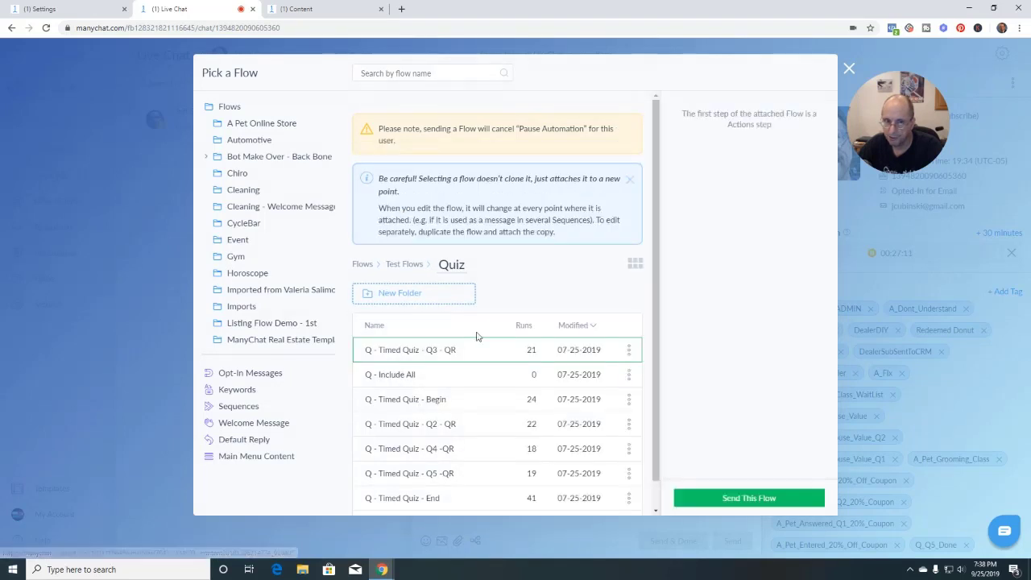
pyautogui.click(745, 496)
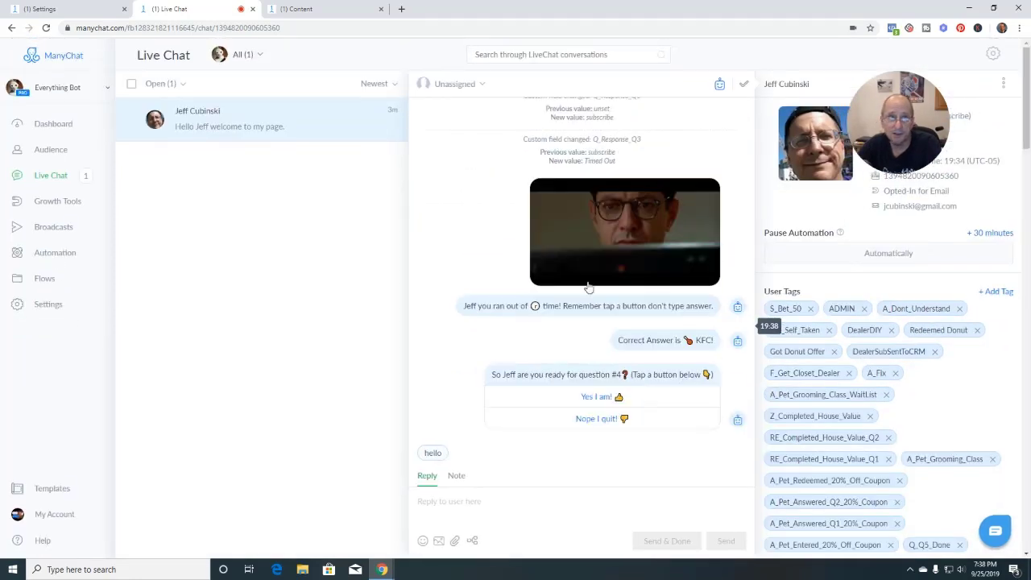
# Step: Open messenger.com in a new browser tab, then go back to Live Chat
pyautogui.click(401, 9)
pyautogui.click(484, 344)
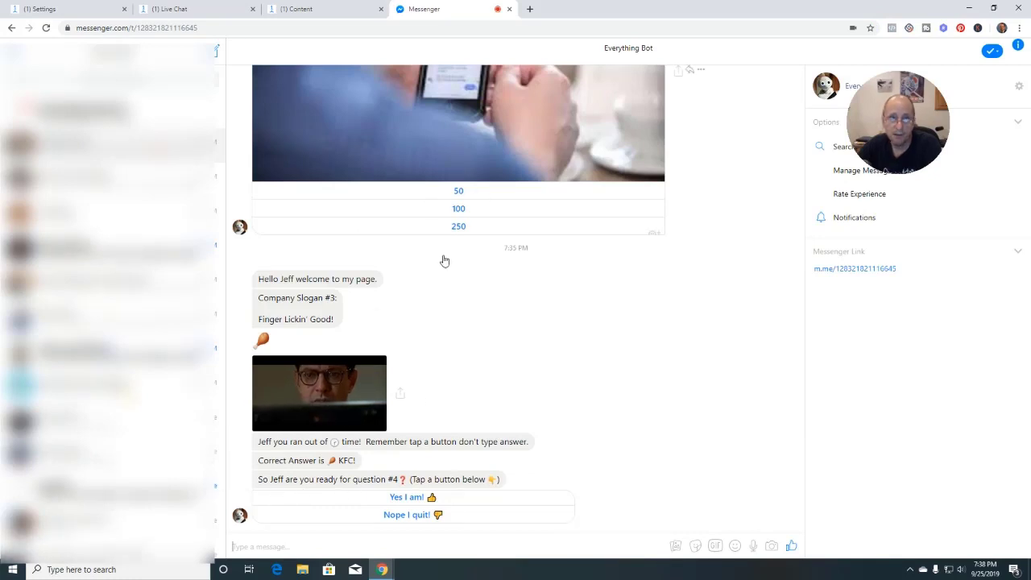
pyautogui.click(171, 8)
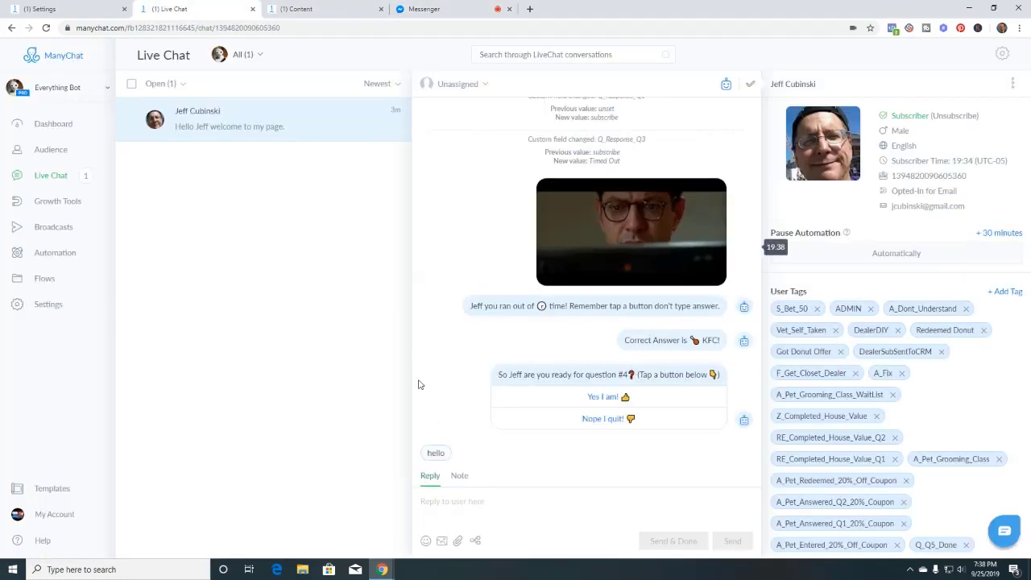
# Step: Send the 'Q - Timed Quiz - Q4 -QR' flow from Test Flows › Quiz and view it in Messenger
pyautogui.click(474, 541)
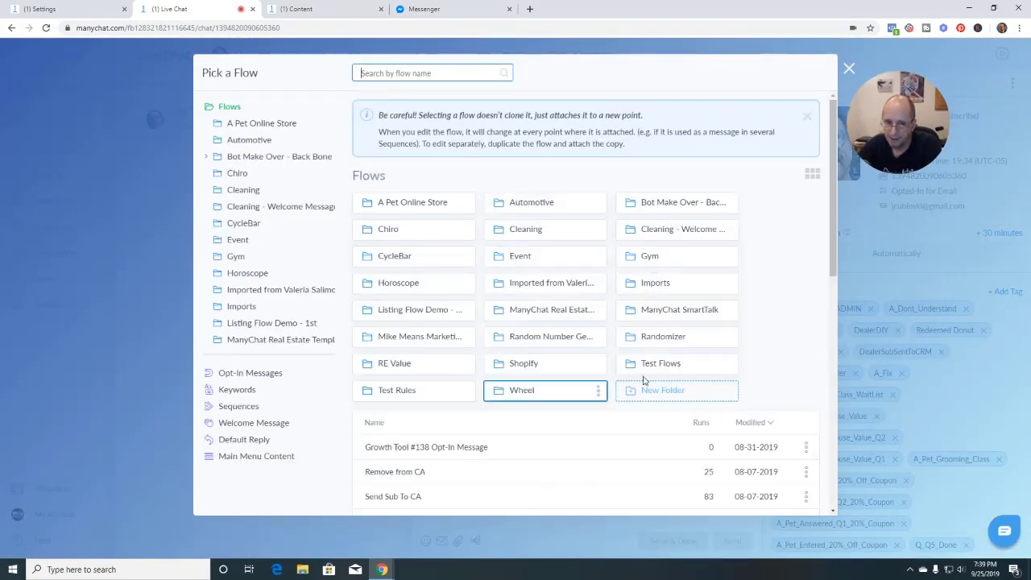
pyautogui.click(679, 369)
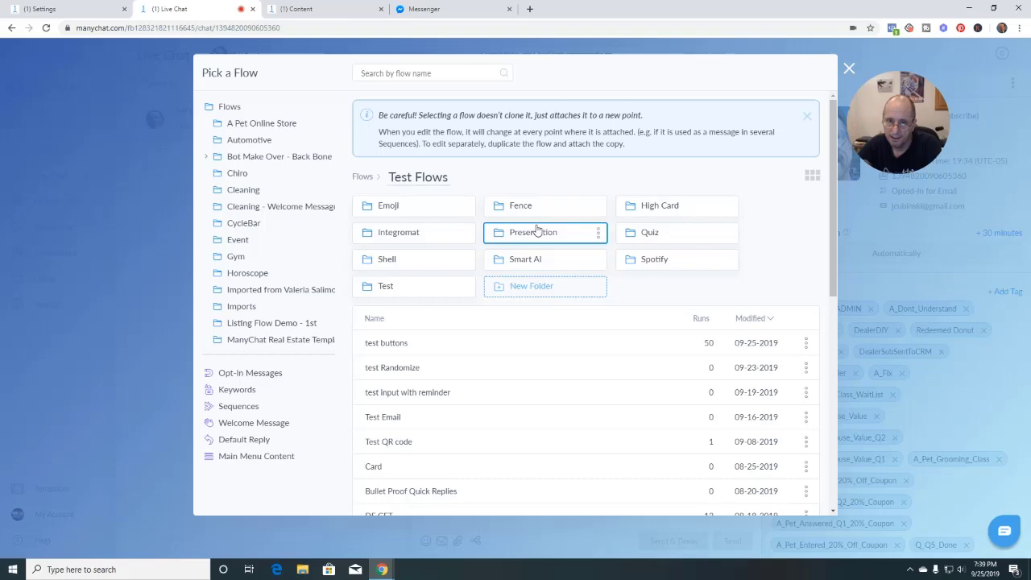
pyautogui.click(645, 241)
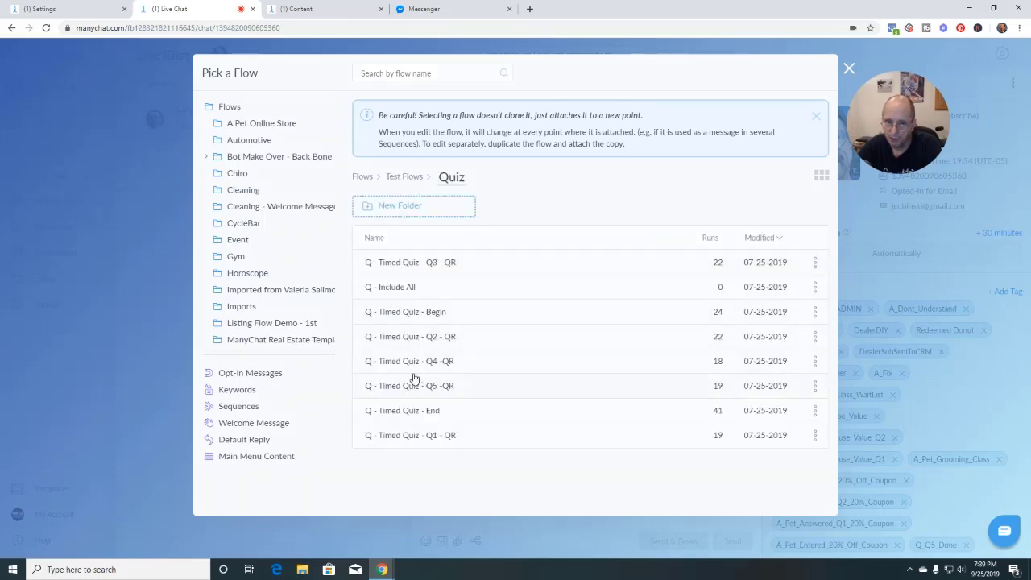
pyautogui.click(411, 367)
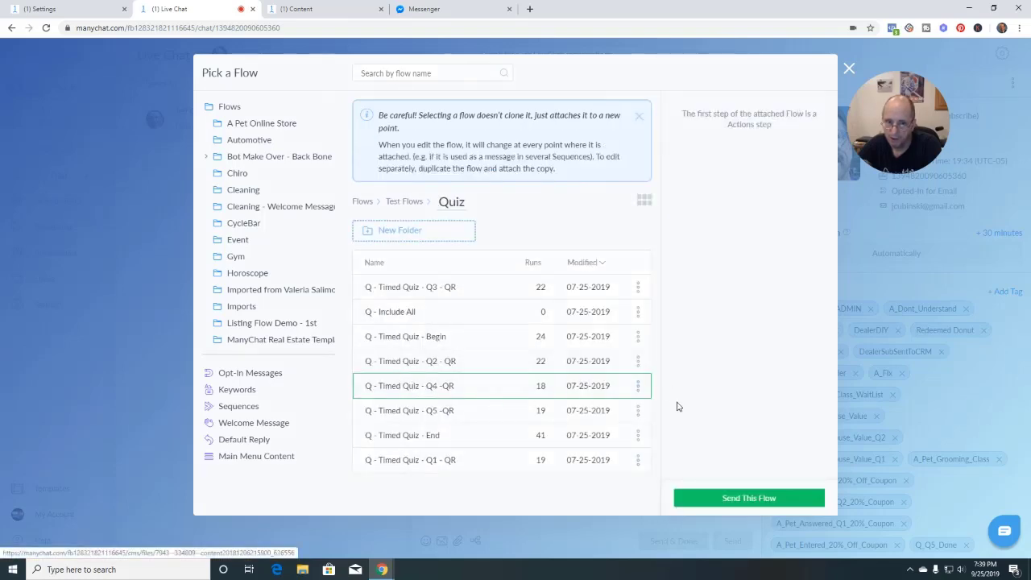
pyautogui.click(741, 497)
pyautogui.click(438, 9)
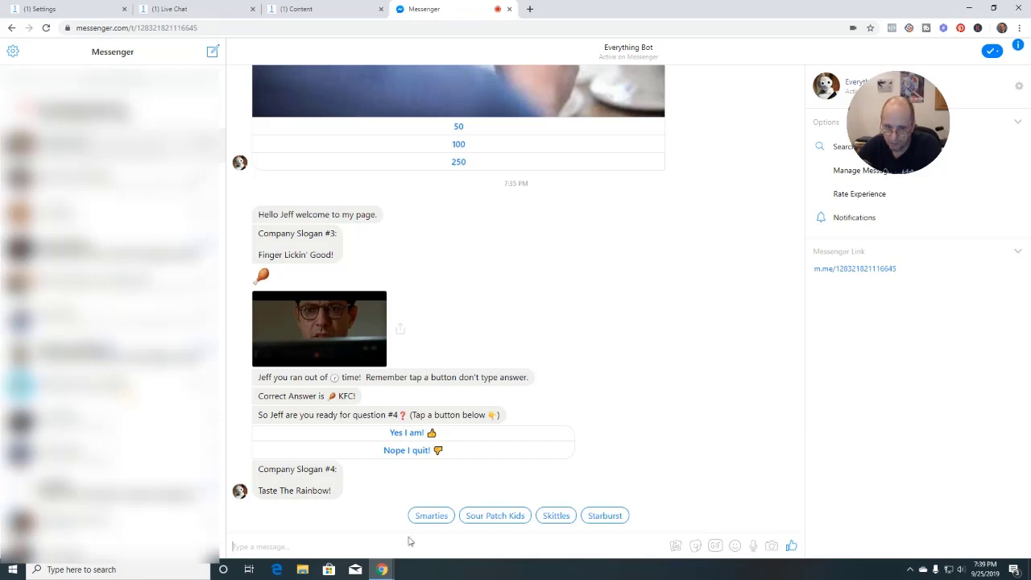
# Step: Answer the fourth quiz question with Skittles, then return to the ManyChat tab
pyautogui.click(556, 515)
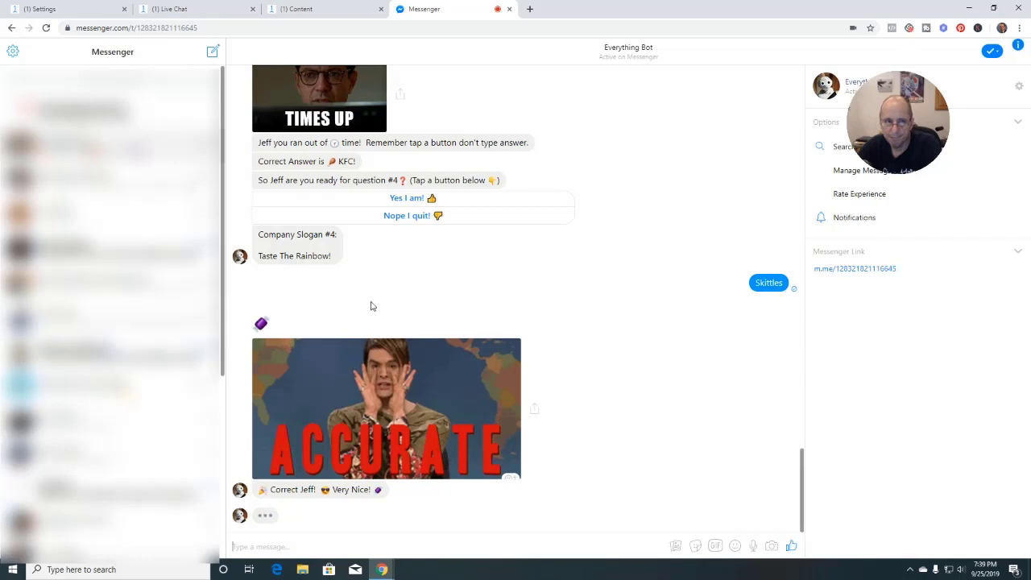
pyautogui.click(182, 10)
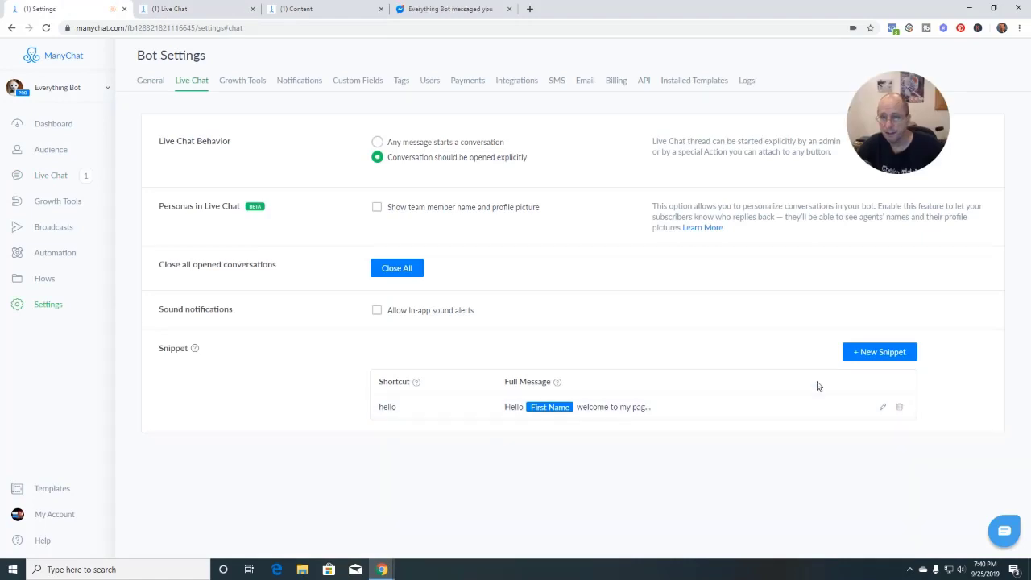
# Step: Switch to the Live Chat tab to see the subscriber's 3 out of 5 (60%) quiz score
pyautogui.click(197, 10)
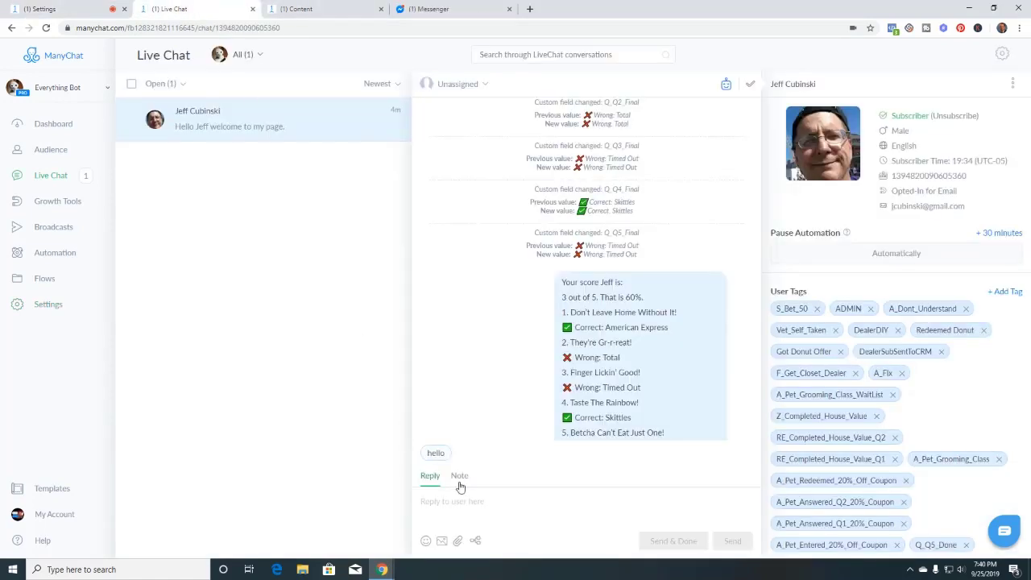